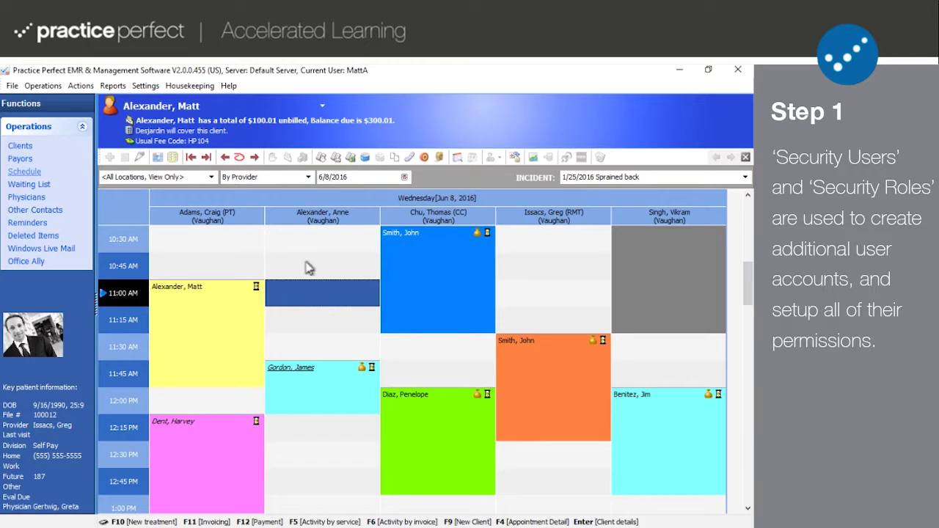
Step: Show the Housekeeping menu's Security submenu with Security Roles and Security Users
click(208, 86)
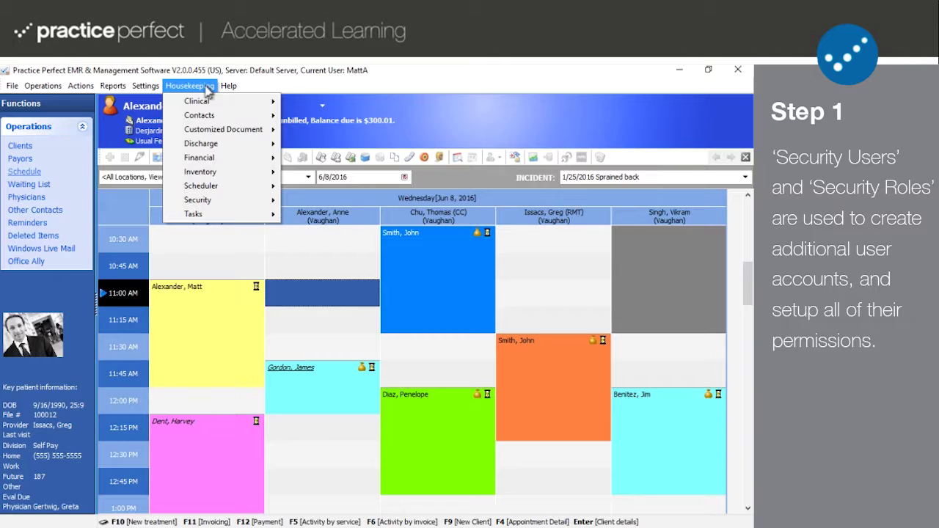
mouse_move(205, 201)
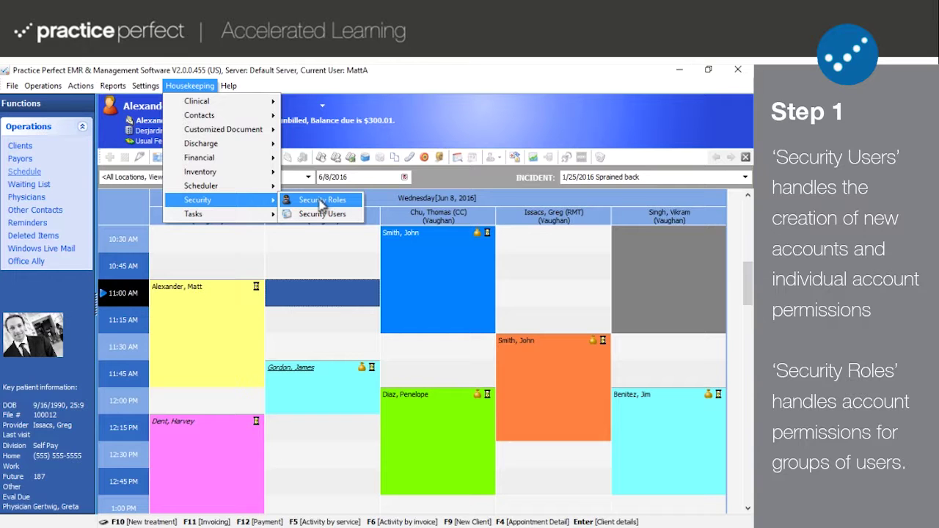
Step: Open the Security Users list showing the three existing accounts
click(318, 213)
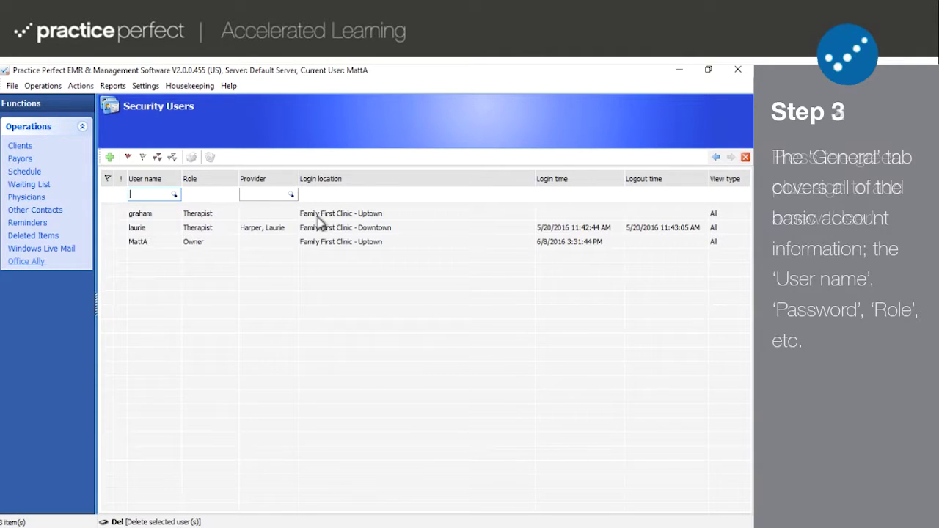
Step: Create a new user named TommyB, enter a password, and show it in plain text
click(110, 157)
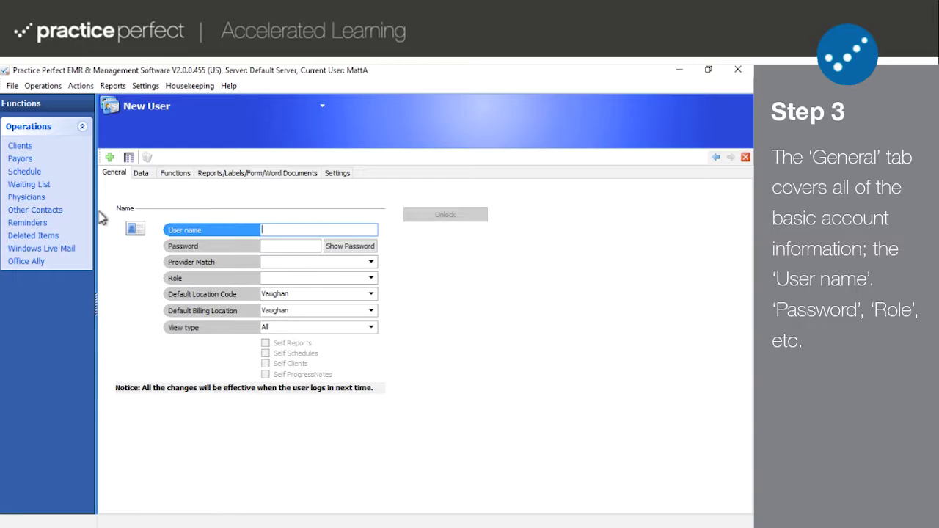
text(To)
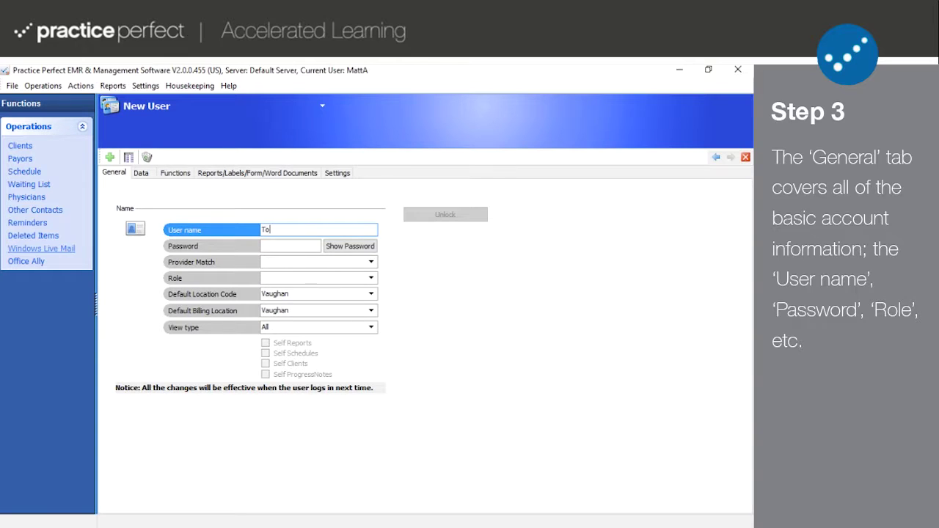
text(mmyB)
click(290, 246)
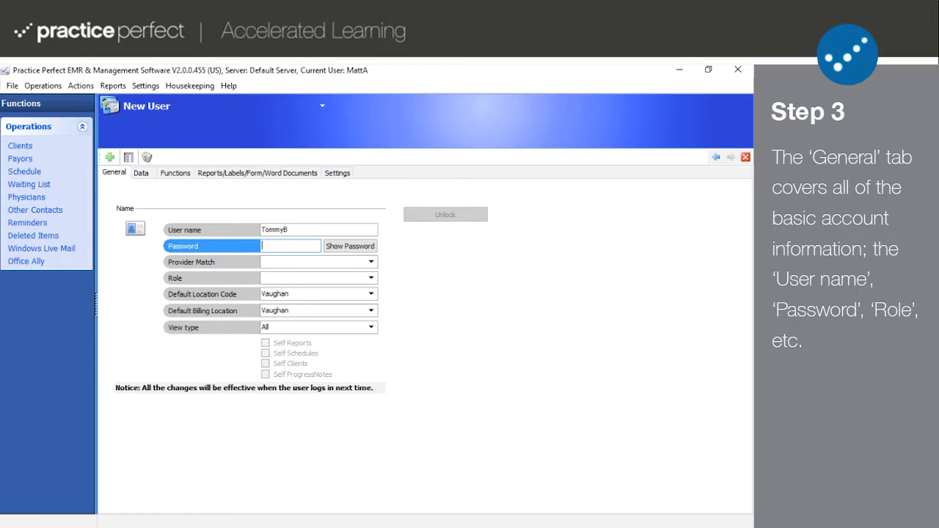
text(•••••••)
click(349, 248)
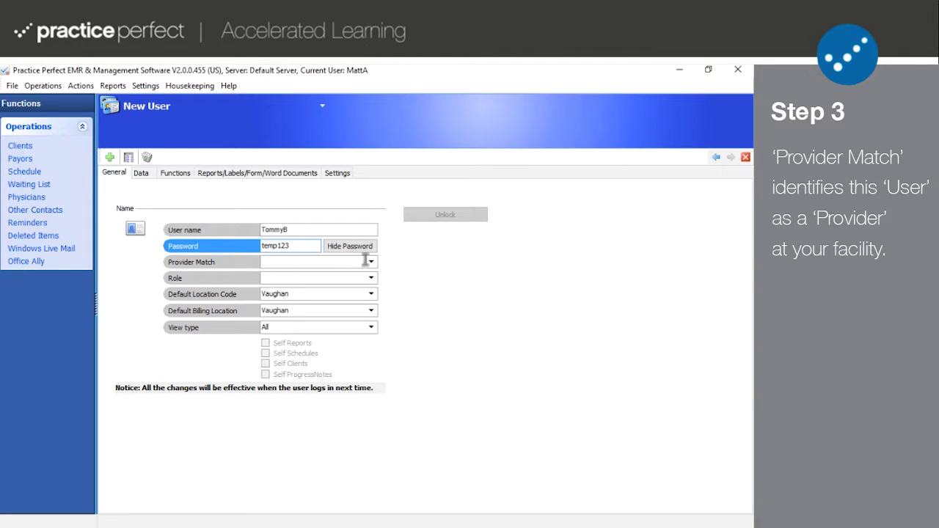
click(372, 262)
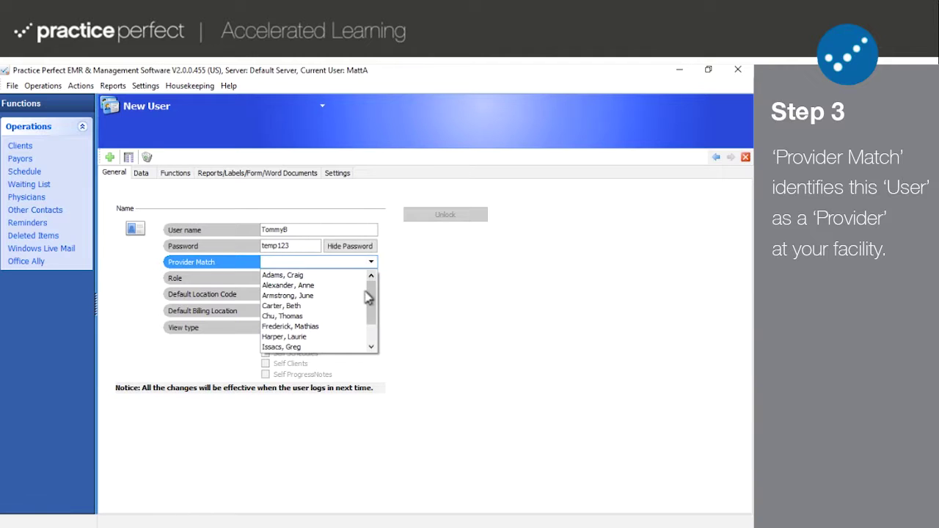
mouse_move(371, 300)
mouse_down()
mouse_move(371, 324)
mouse_move(369, 313)
mouse_up()
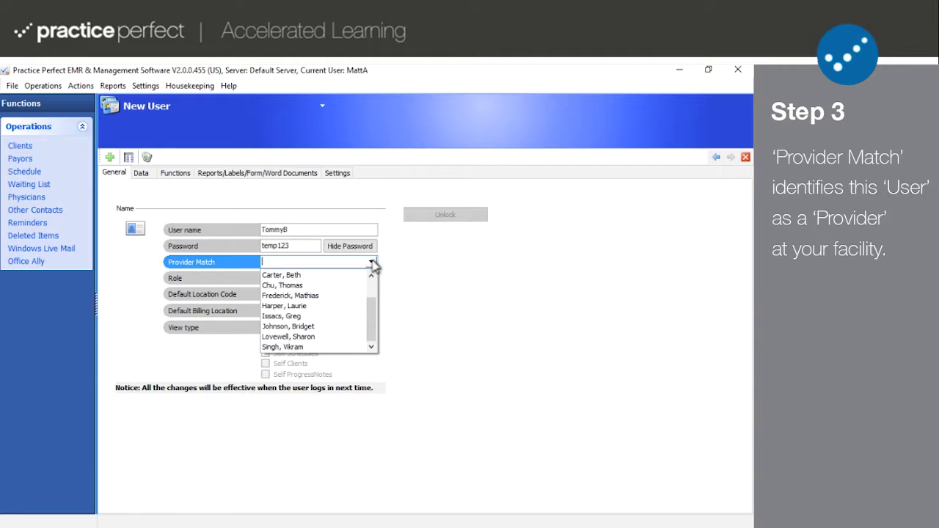
click(373, 264)
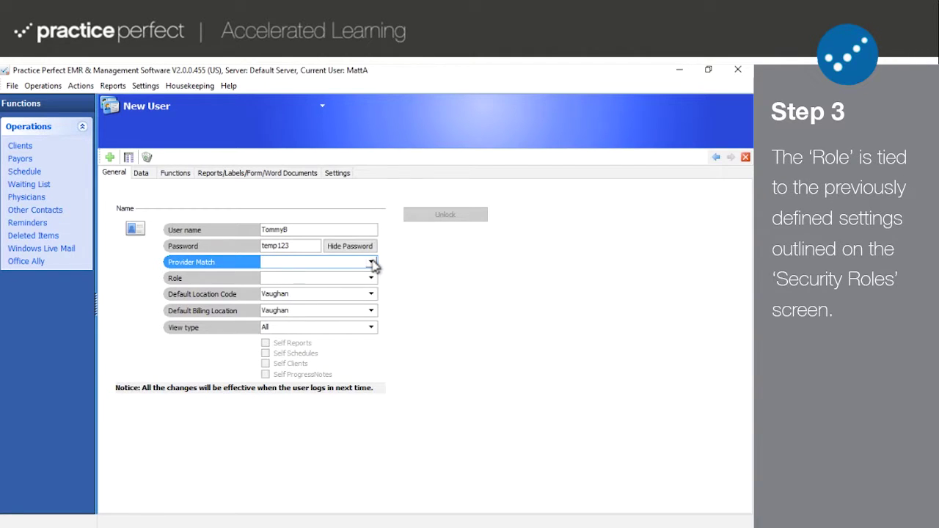
click(370, 279)
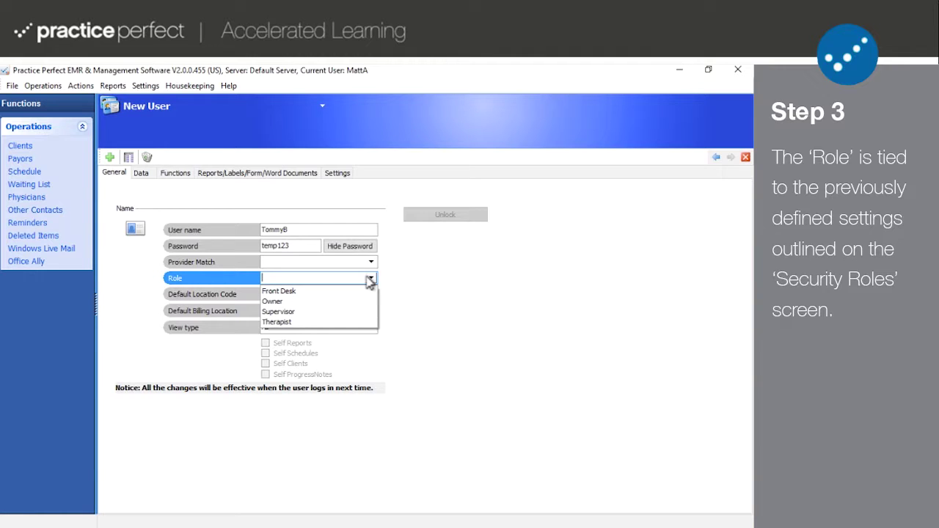
click(330, 291)
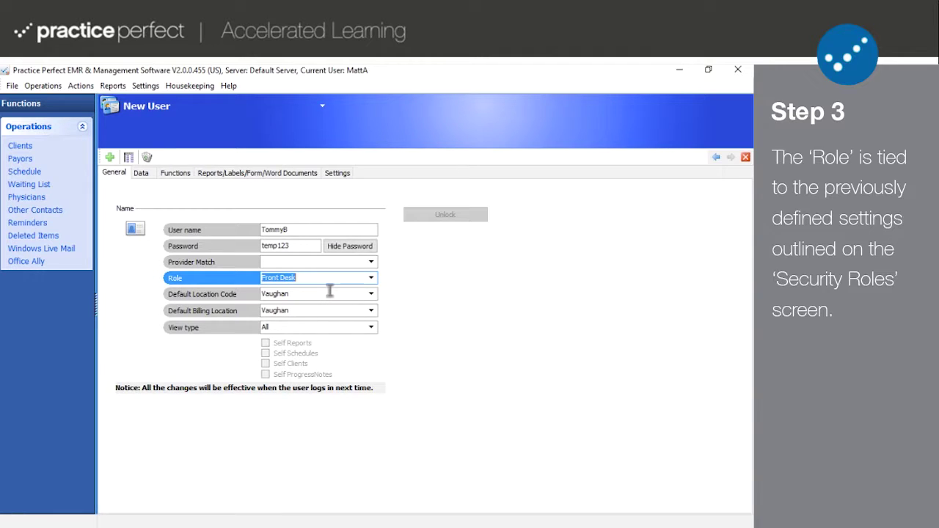
click(370, 279)
click(371, 283)
key(BackSpace)
click(373, 296)
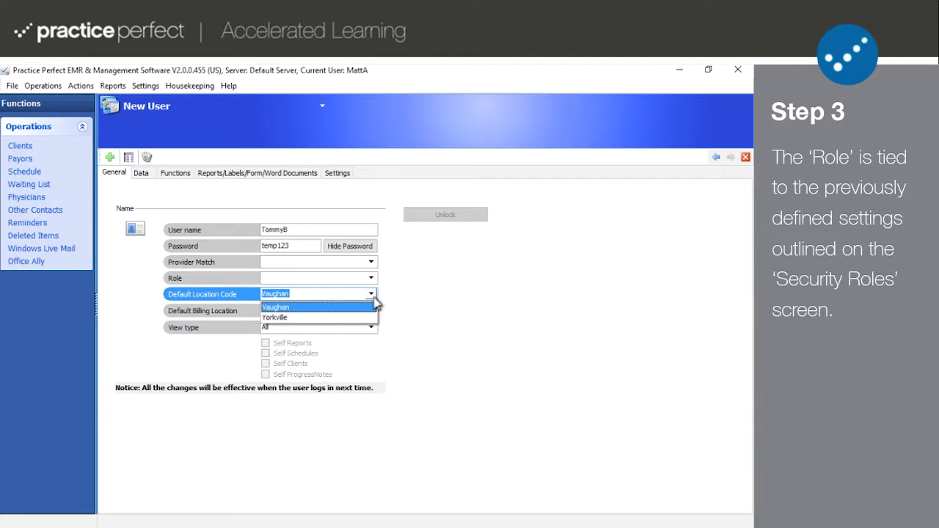
click(374, 301)
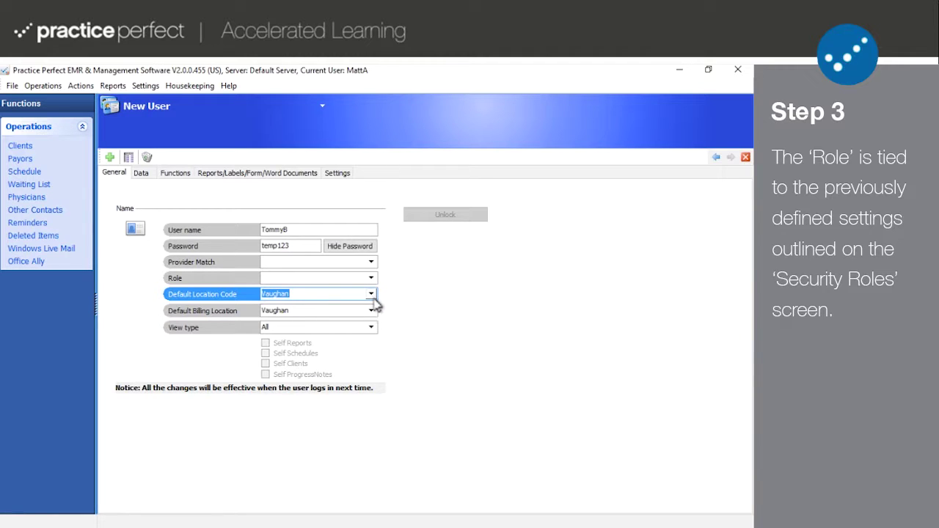
click(372, 311)
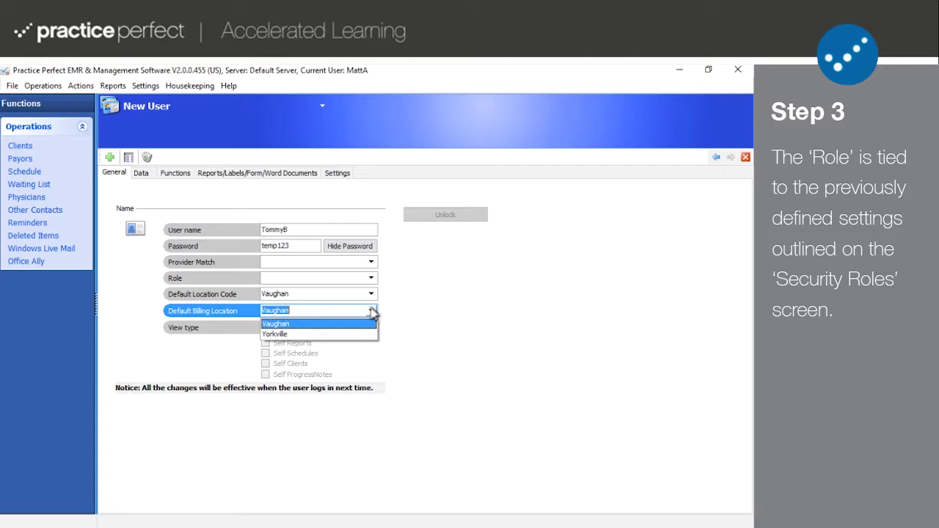
click(372, 312)
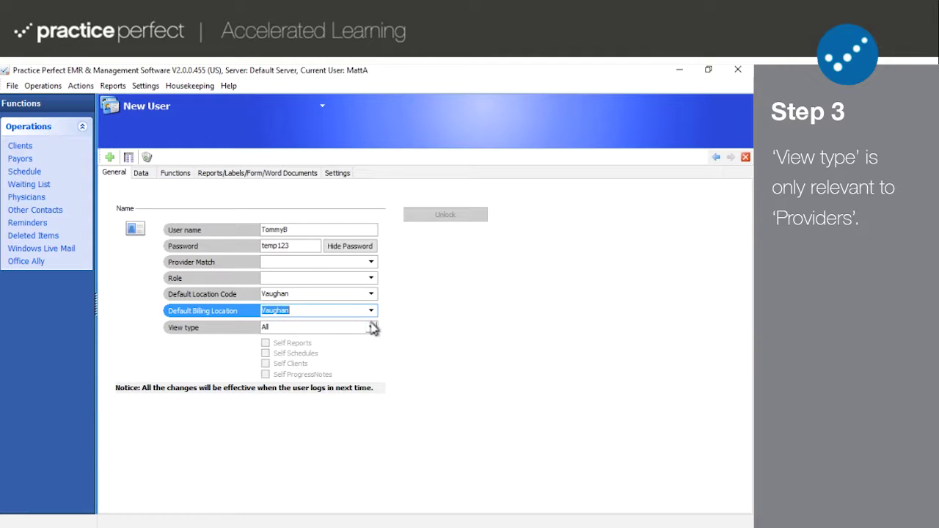
Step: Switch the new user's View type to Self, then back to All
click(371, 327)
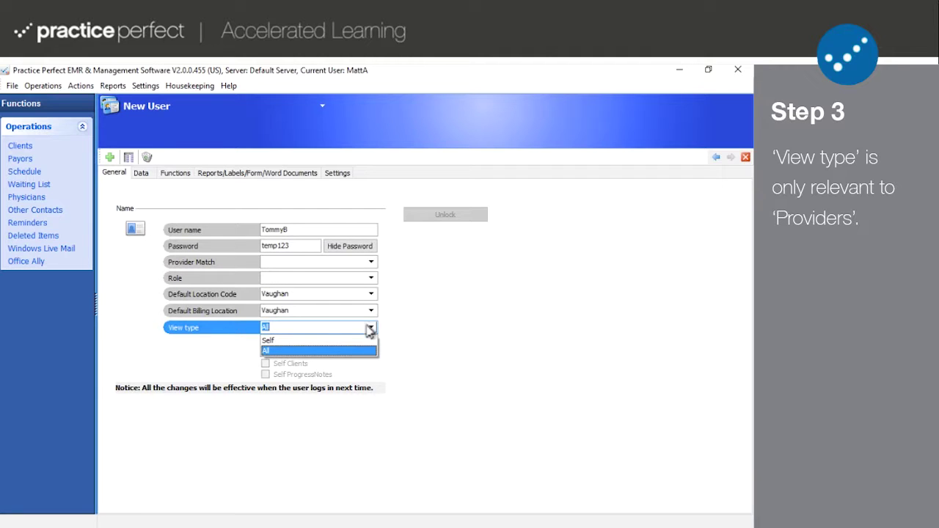
click(348, 341)
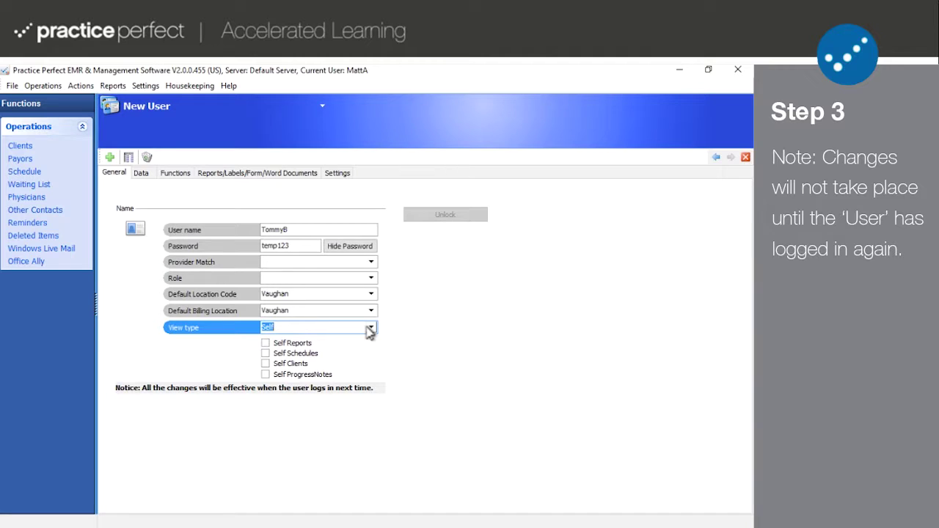
click(371, 330)
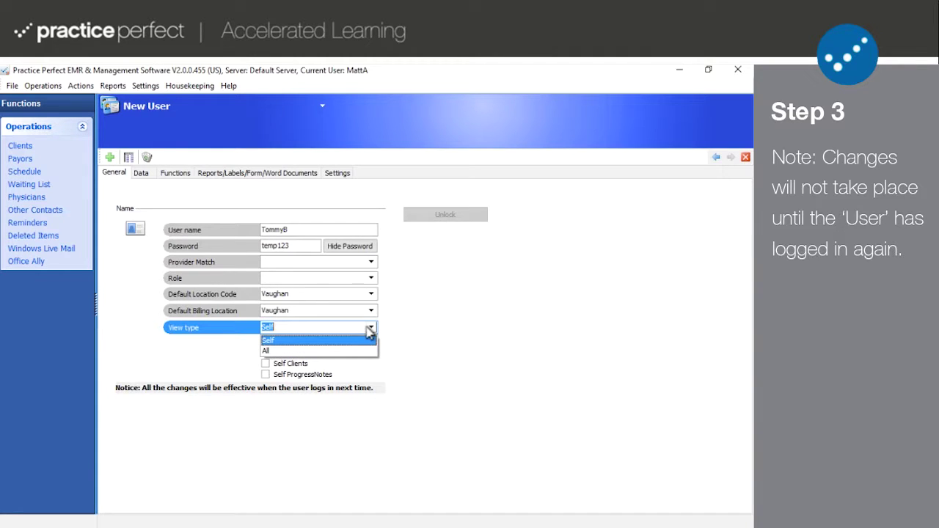
click(336, 356)
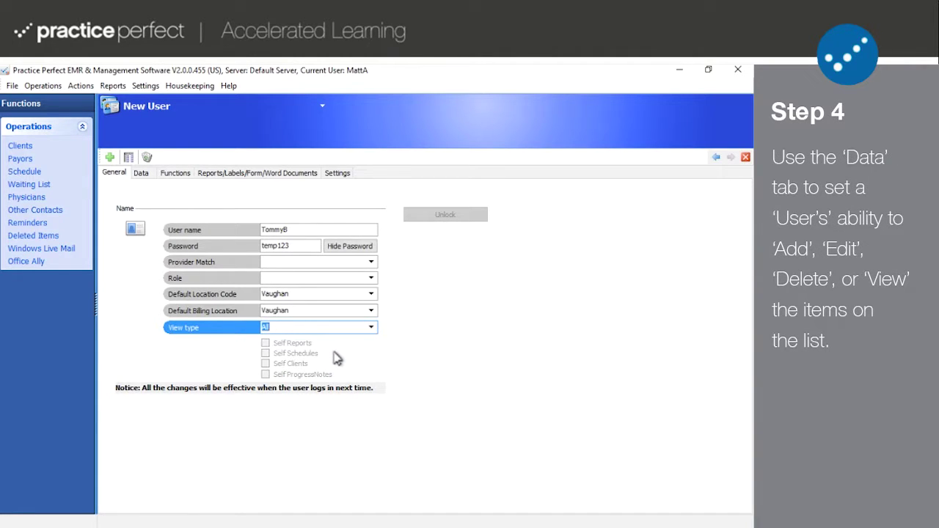
click(141, 176)
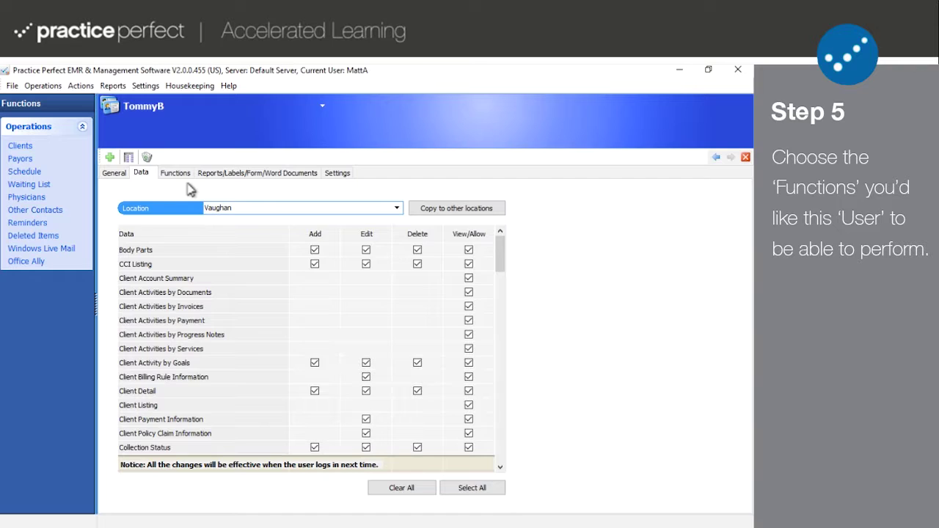
click(179, 176)
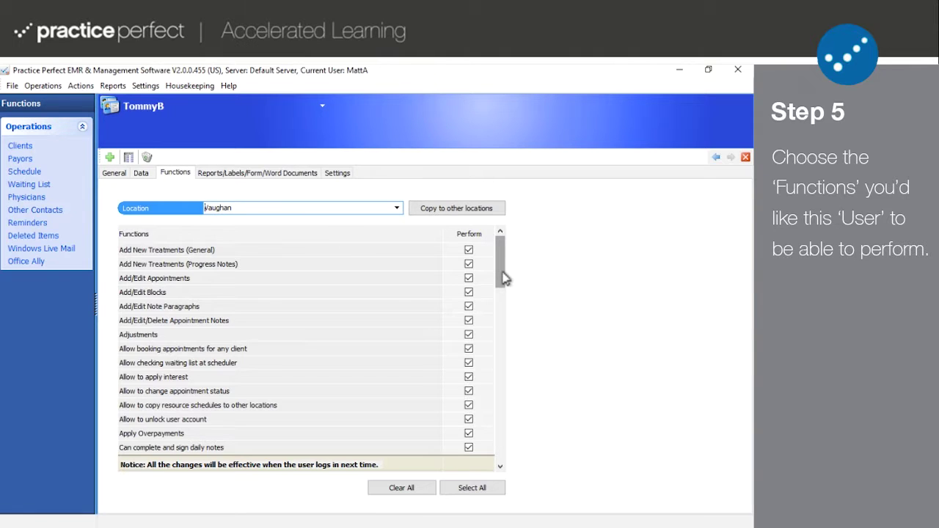
drag(504, 278, 499, 370)
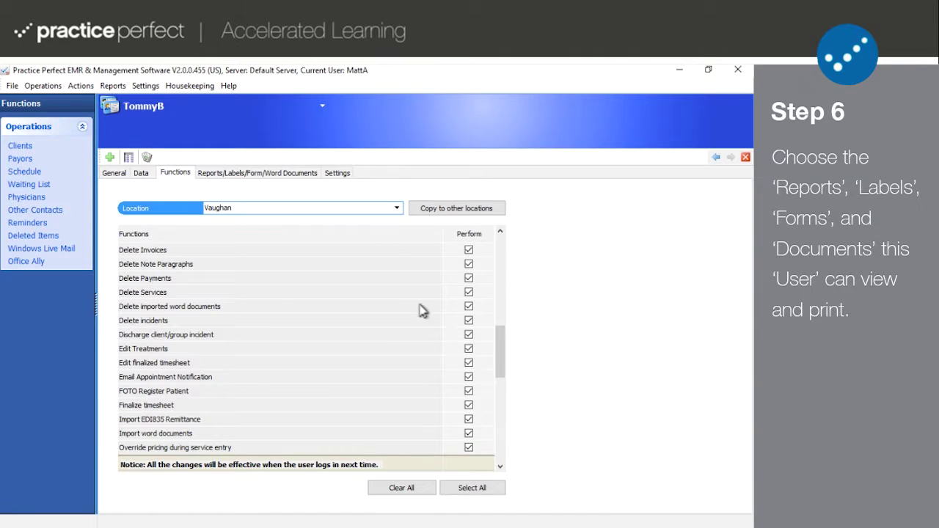
click(255, 176)
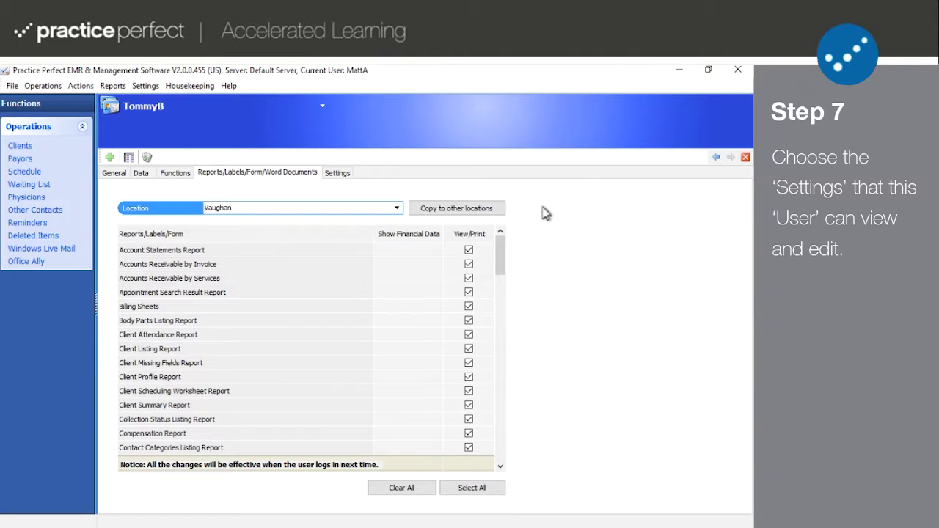
click(343, 175)
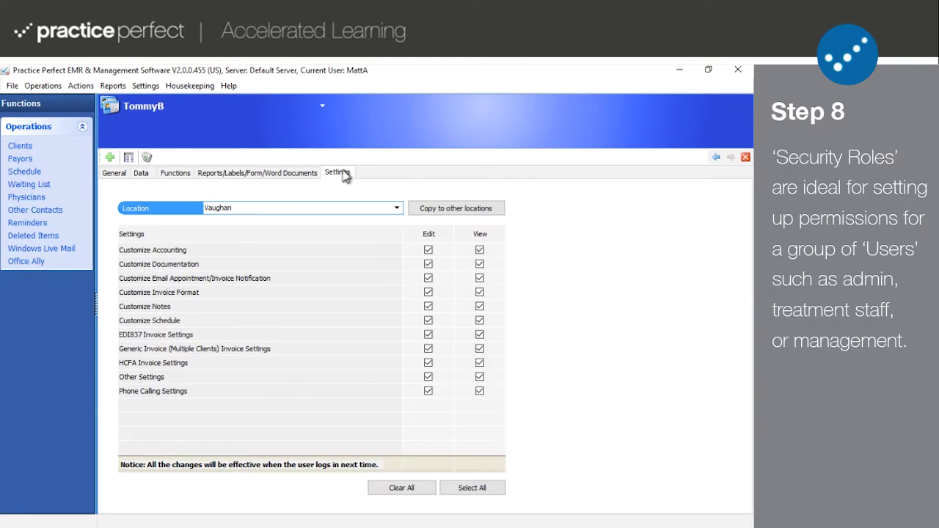
click(345, 178)
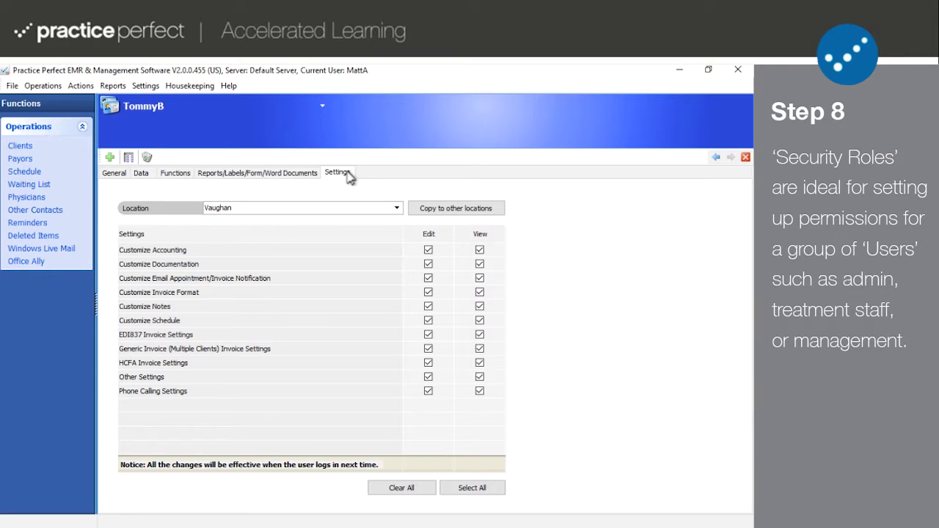
Step: Open Housekeeping > Security > Security Roles to list Front Desk, Owner, Supervisor and Therapist
click(198, 87)
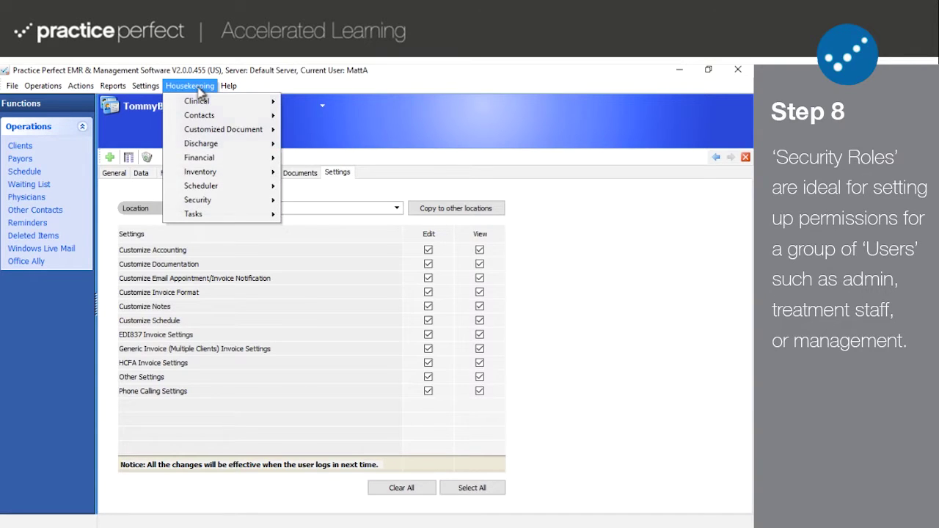
mouse_move(237, 201)
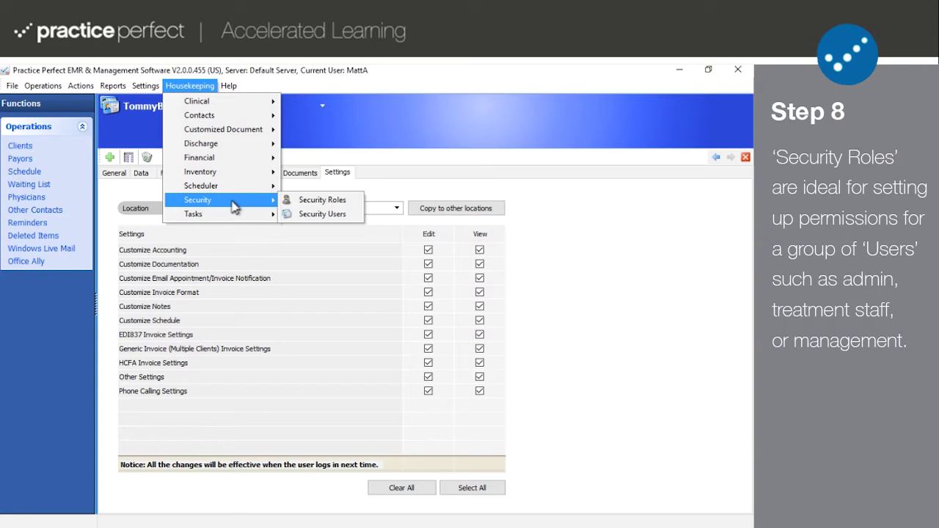
click(308, 200)
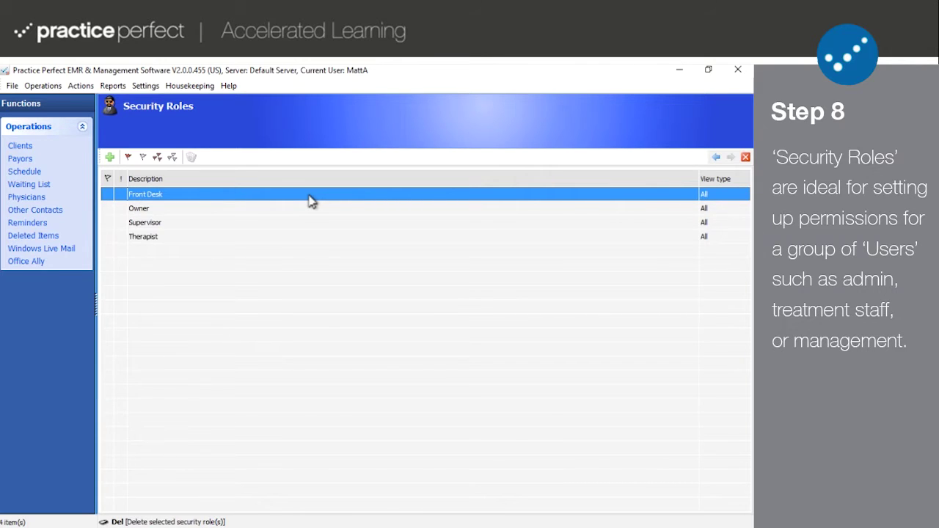
Step: Add a role named 'General Manager' and go through its Data, Functions, Reports and Settings tabs
click(110, 158)
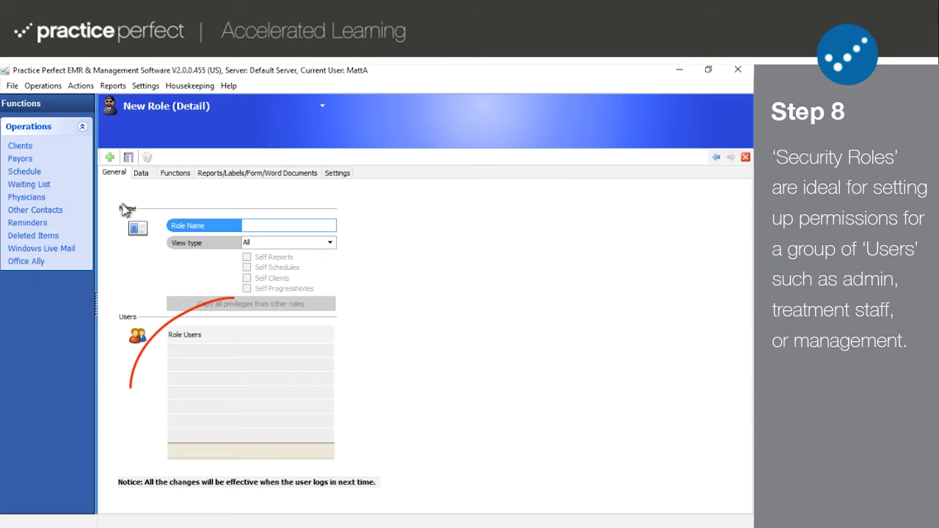
text(General Manager)
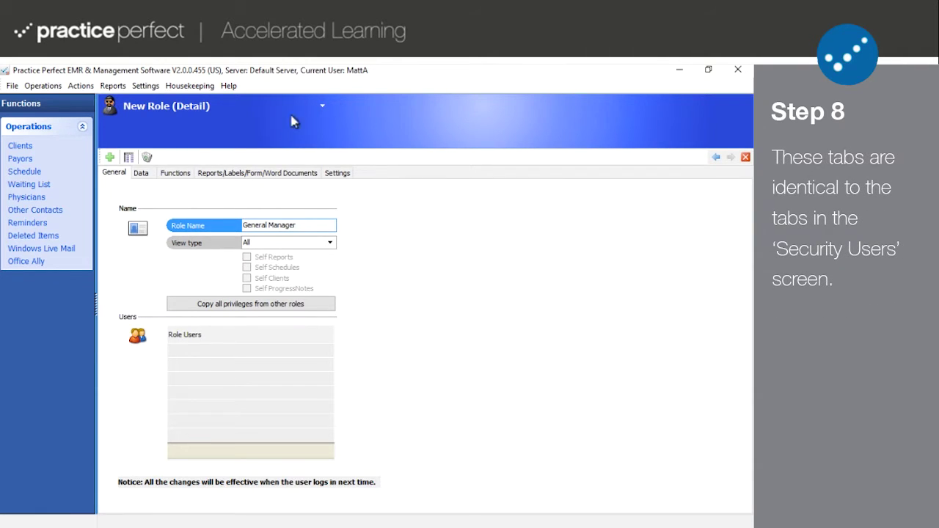
click(141, 174)
click(183, 175)
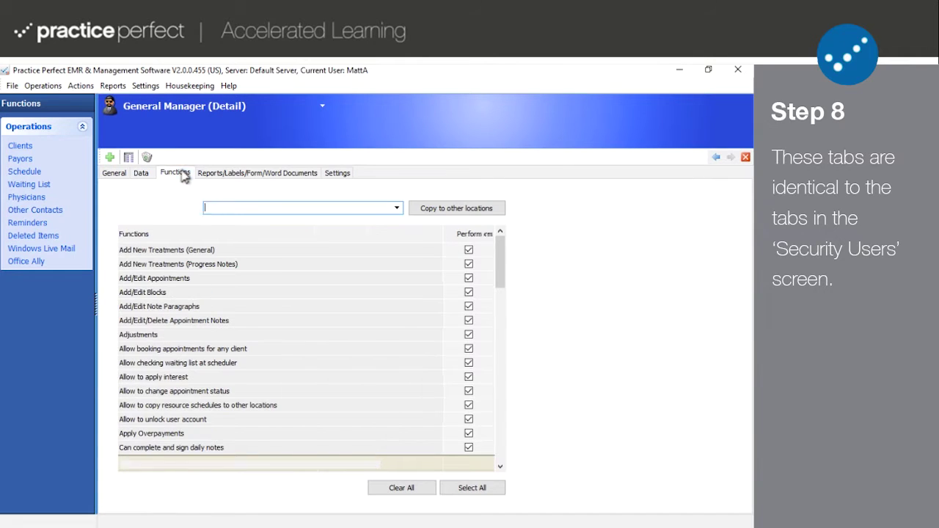
click(209, 174)
click(339, 174)
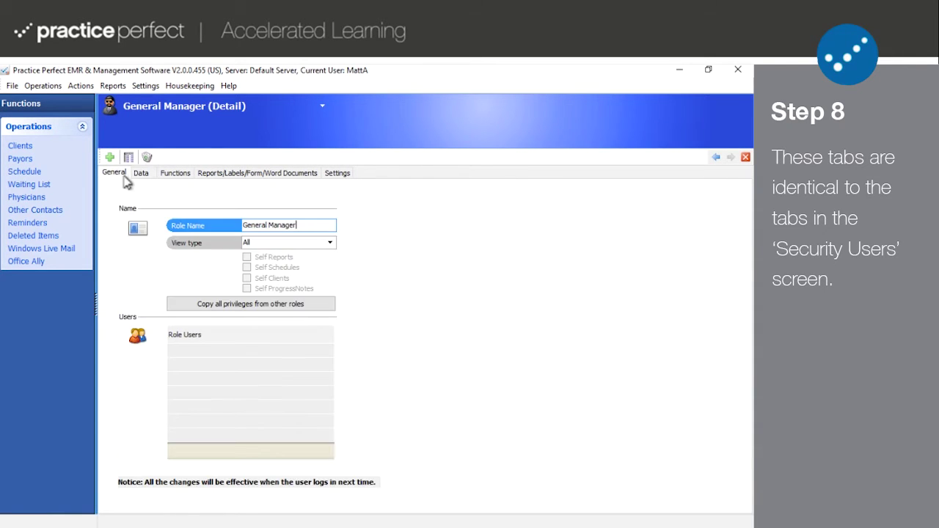
Step: Add a new security user with a password and the General Manager role
click(716, 157)
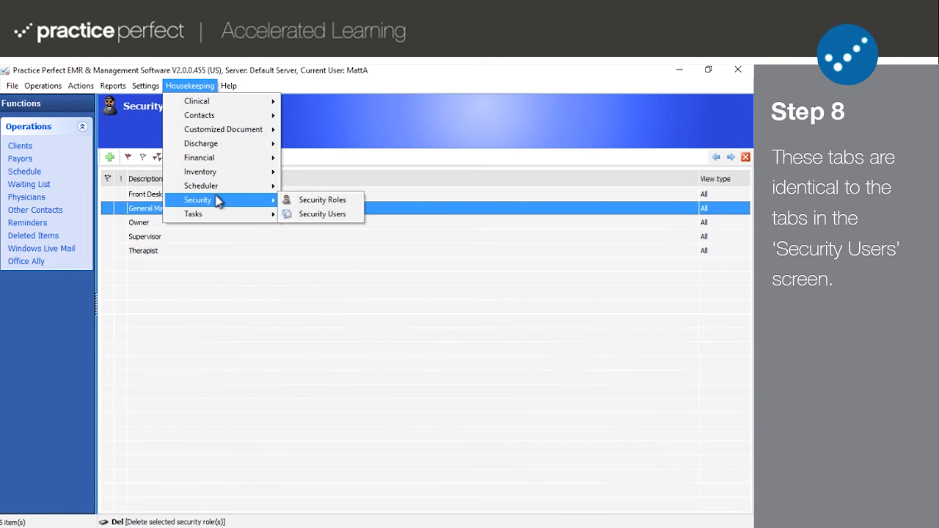
click(323, 213)
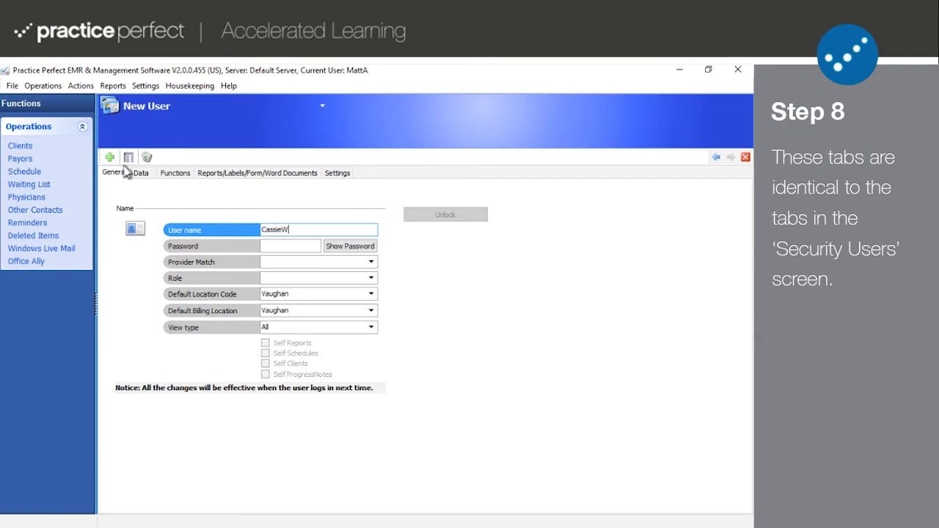
key(Tab)
text(1234)
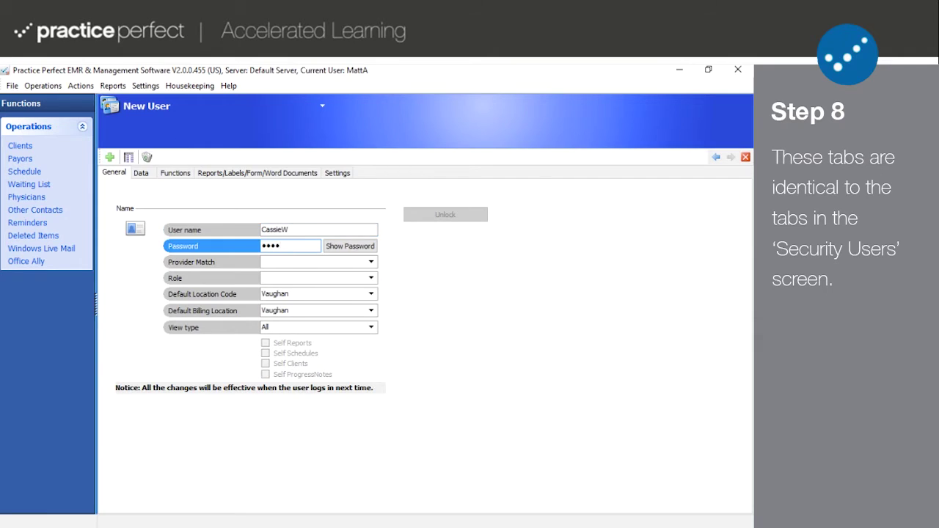
key(Tab)
click(371, 278)
click(310, 302)
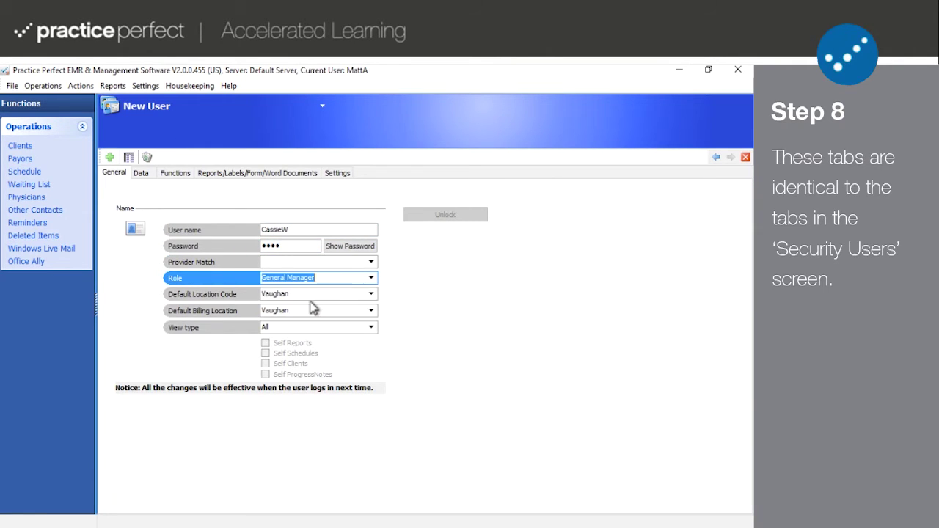
Step: Review the new user's data, function, report/document and settings permission tabs inherited from General Manager
click(141, 174)
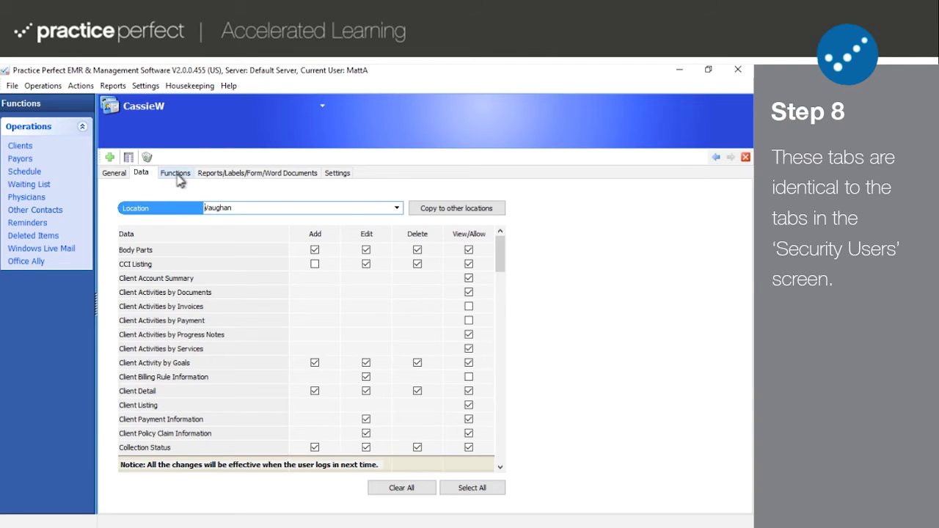
click(175, 176)
click(236, 176)
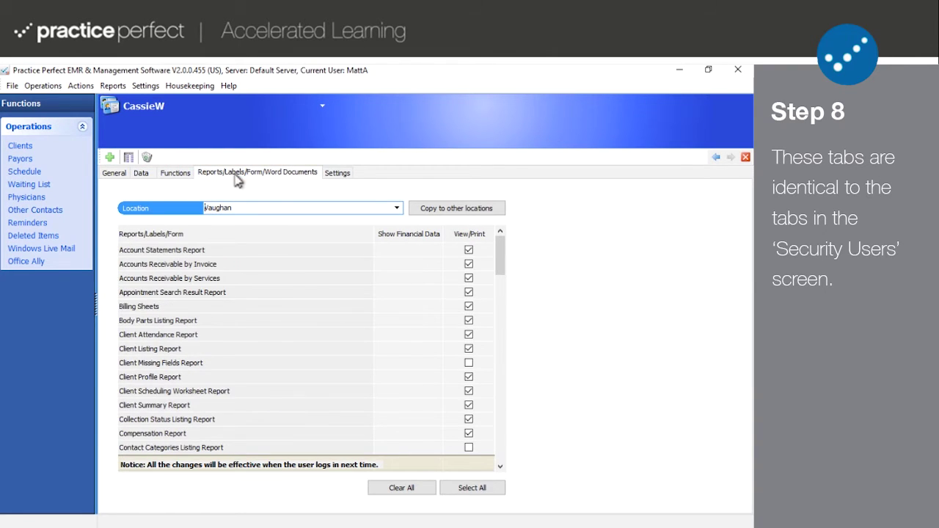
click(335, 174)
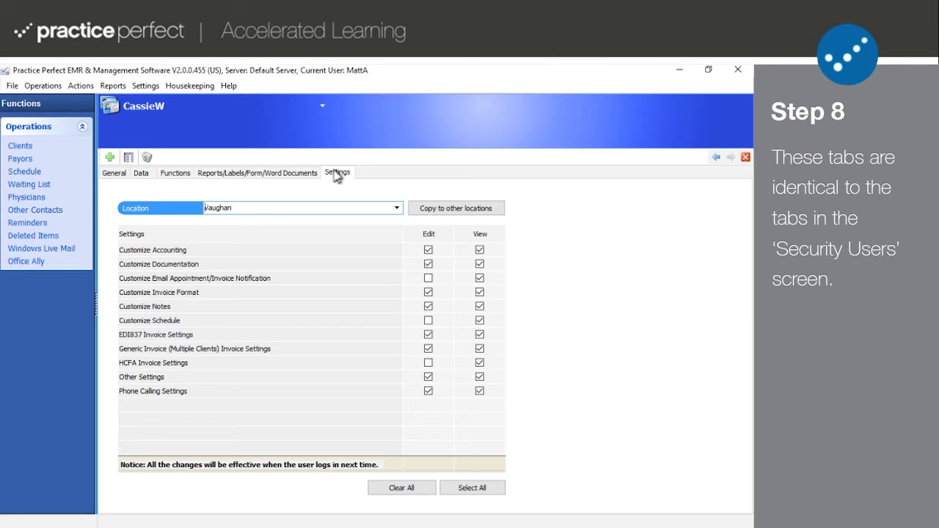